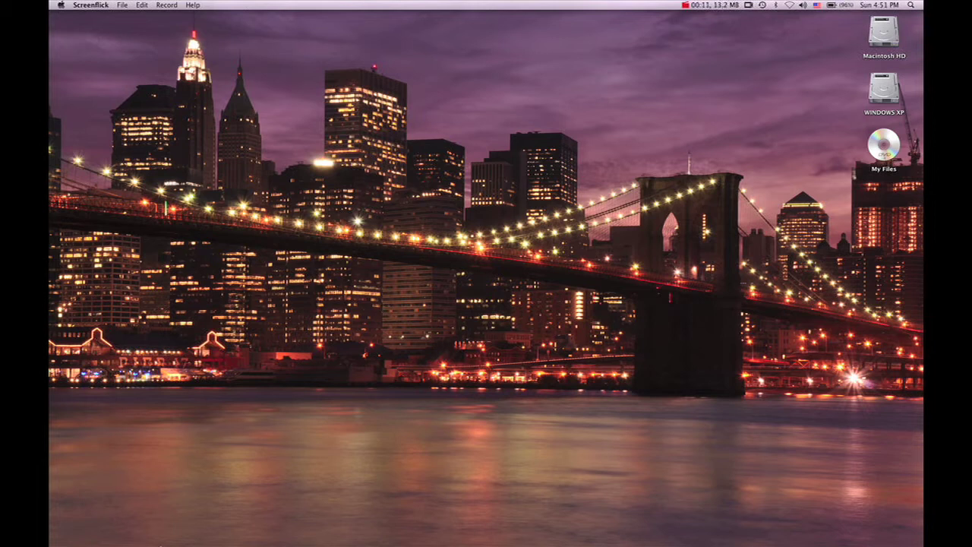
# - Launch Safari on the Matrox video home page and show the Support dropdown
pyautogui.moveTo(180, 524)
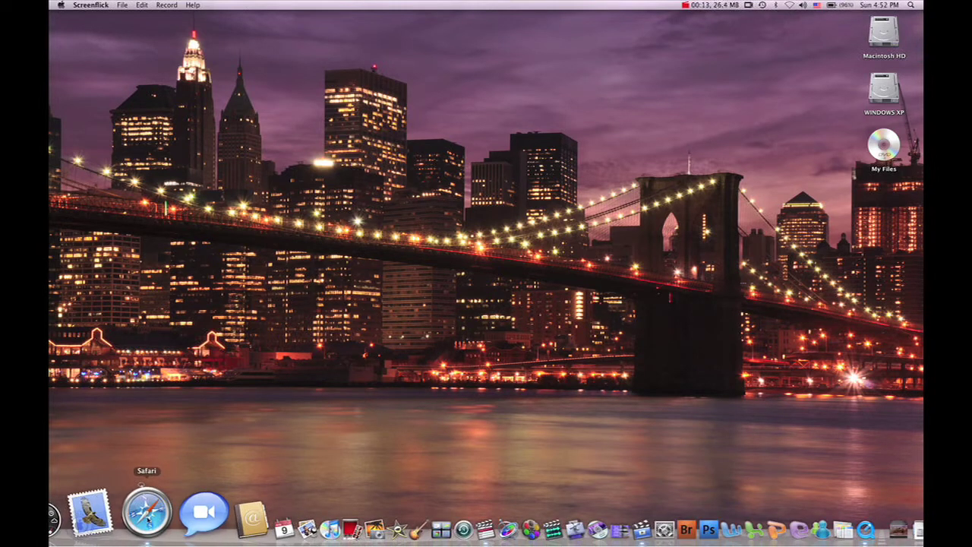
pyautogui.click(148, 519)
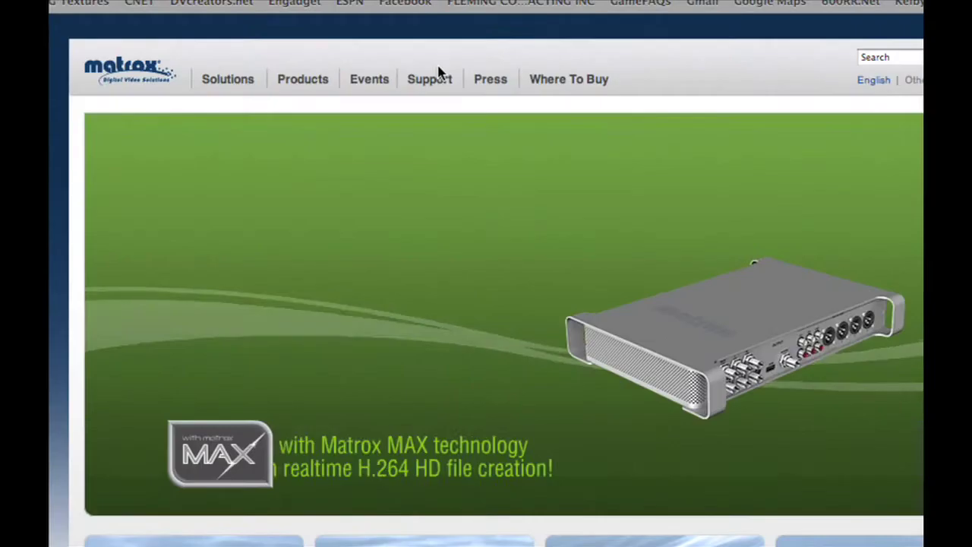
pyautogui.moveTo(438, 72)
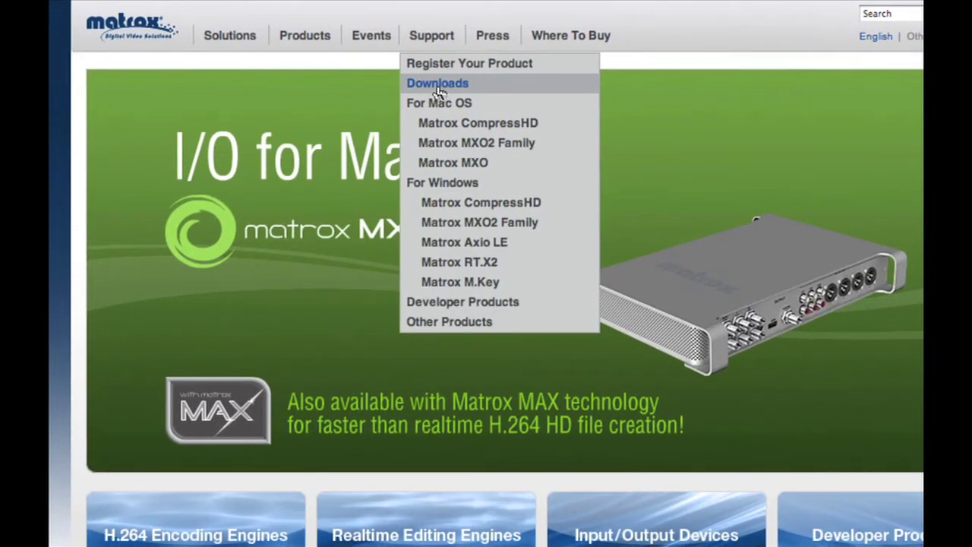
# - In Downloads, request Mac OS MXO2 Mini software release 1.5.1
pyautogui.click(438, 86)
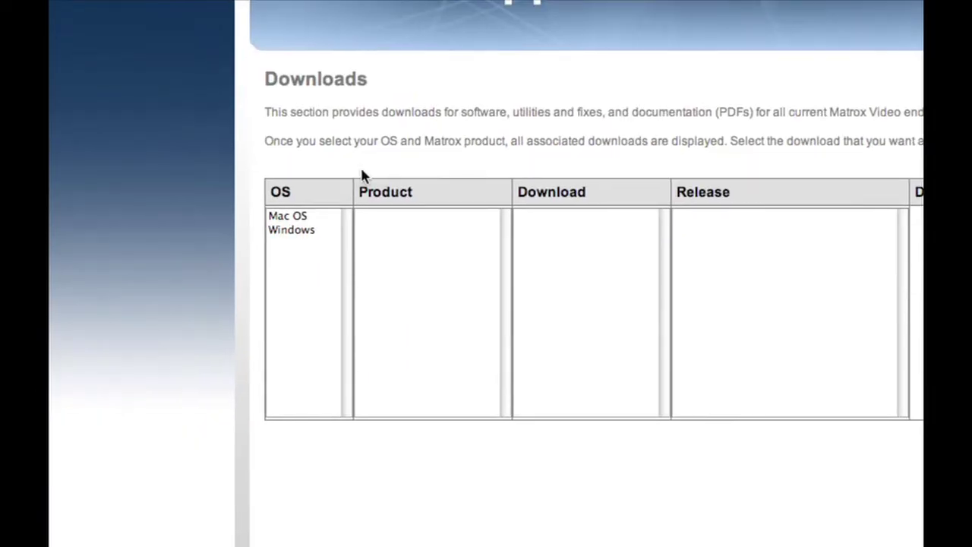
pyautogui.click(319, 217)
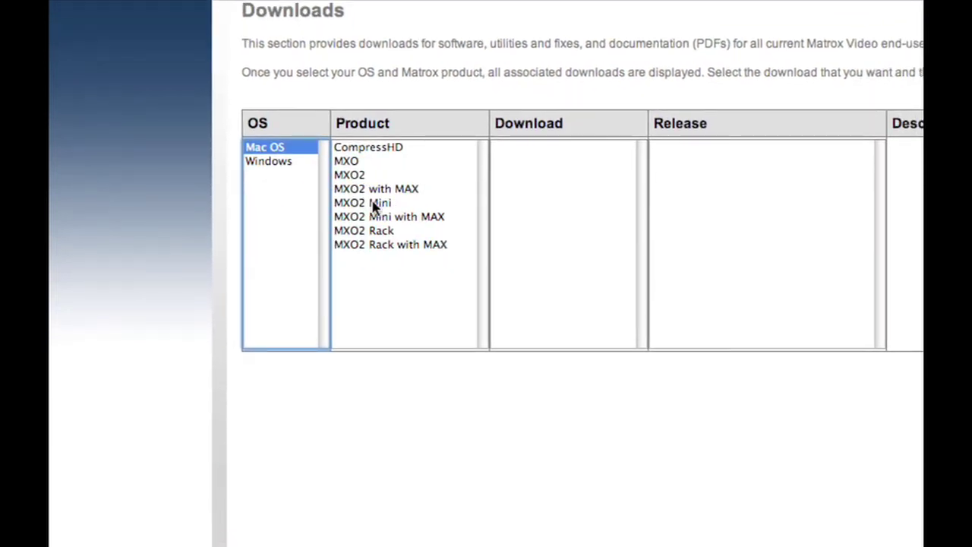
pyautogui.click(373, 209)
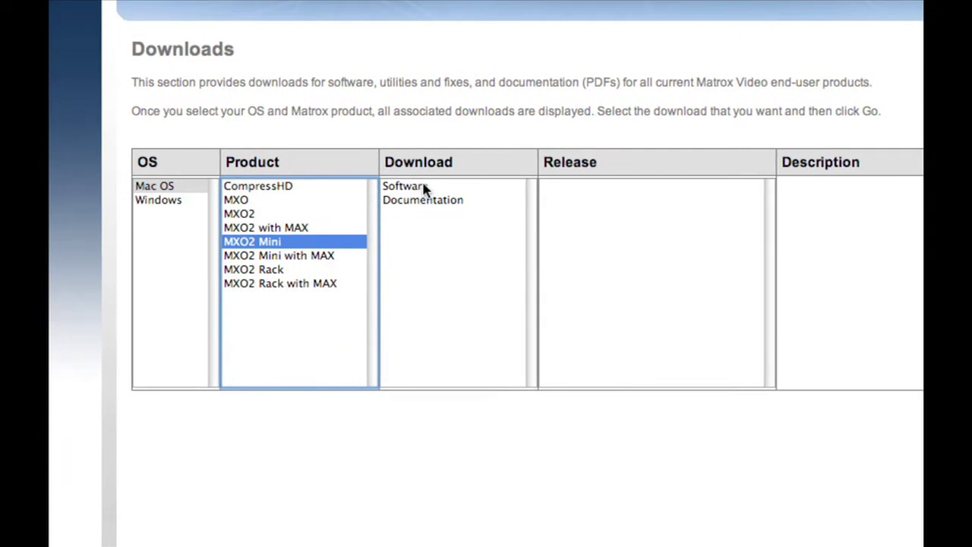
pyautogui.click(425, 189)
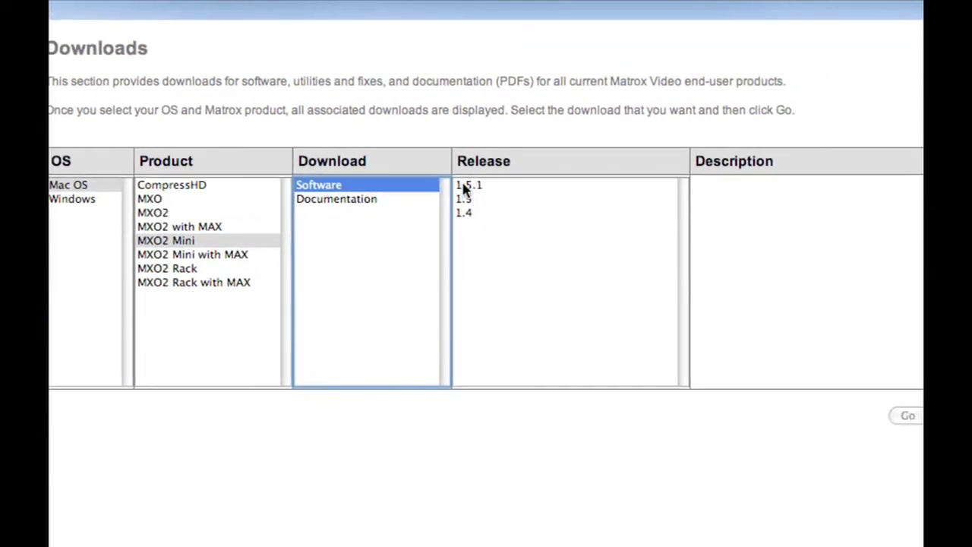
pyautogui.click(467, 190)
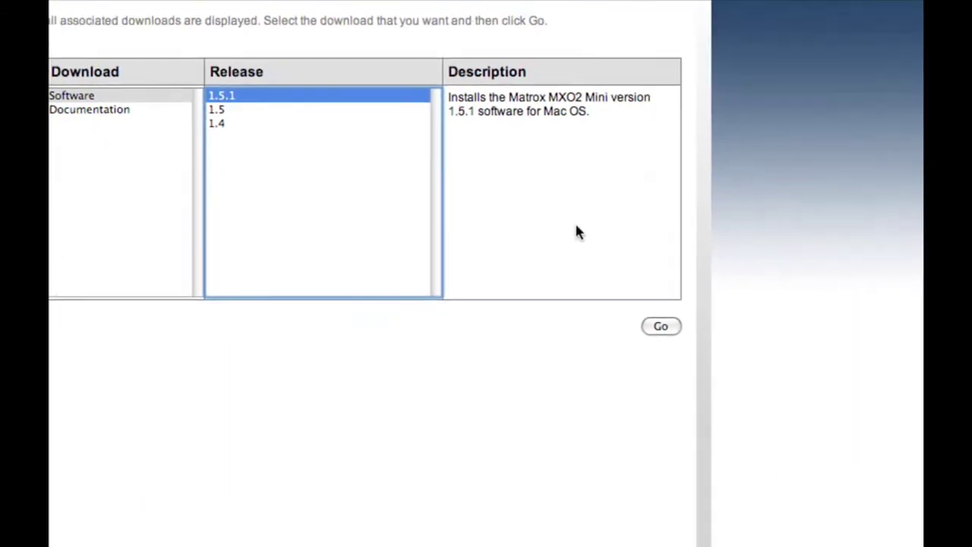
pyautogui.click(601, 260)
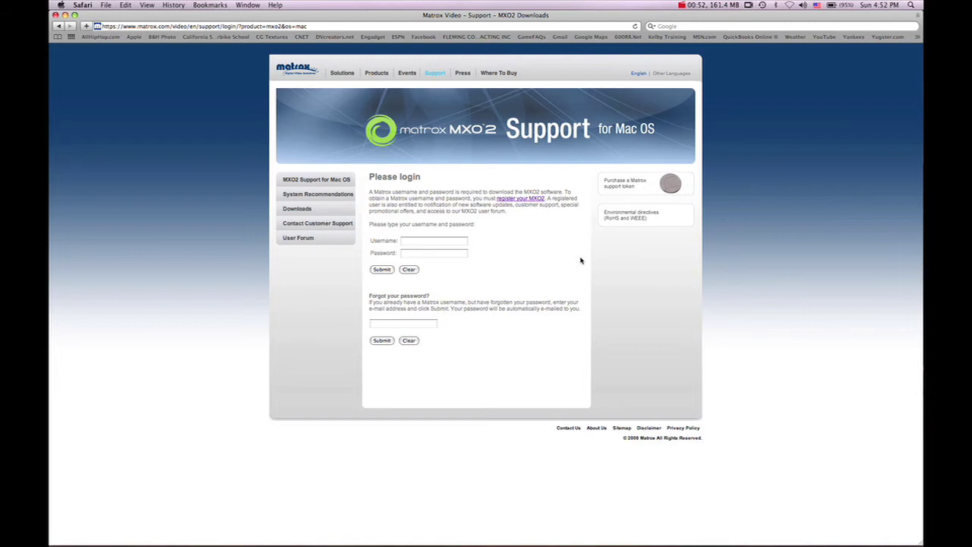
# - Quit Safari and bring up the Matrox MXO2 Mini pane in System Preferences
pyautogui.click(86, 5)
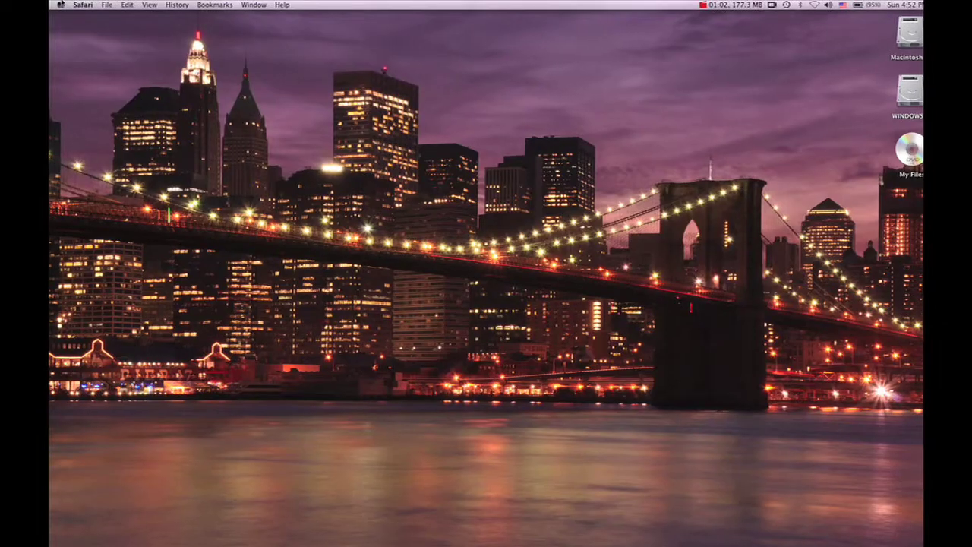
pyautogui.click(63, 5)
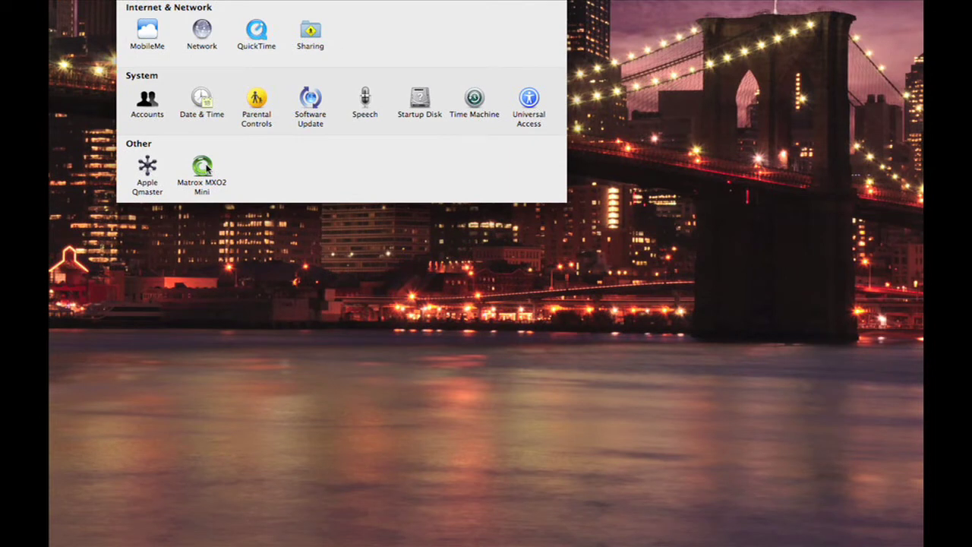
pyautogui.click(202, 167)
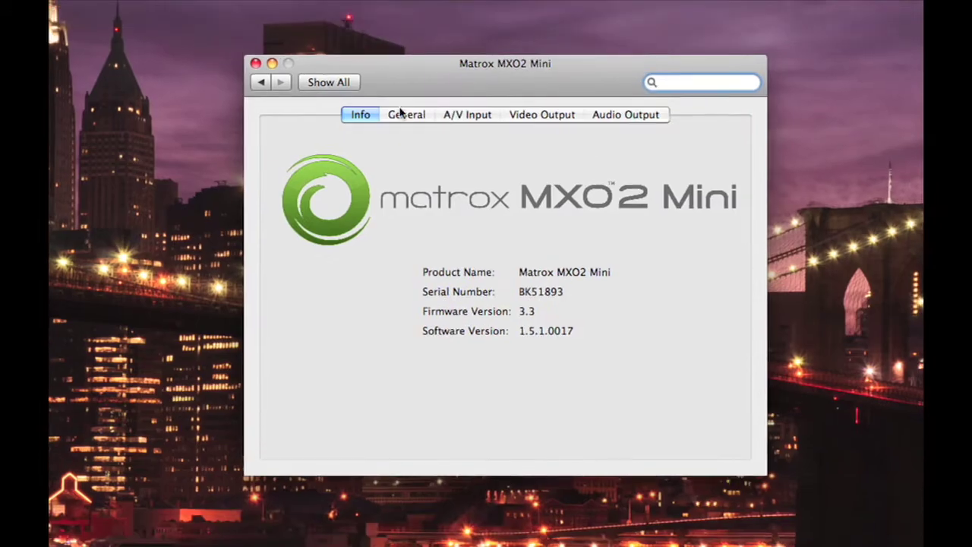
# - Review General, then keep A/V Input at Component video, 1080 source format and Letterbox
pyautogui.click(409, 148)
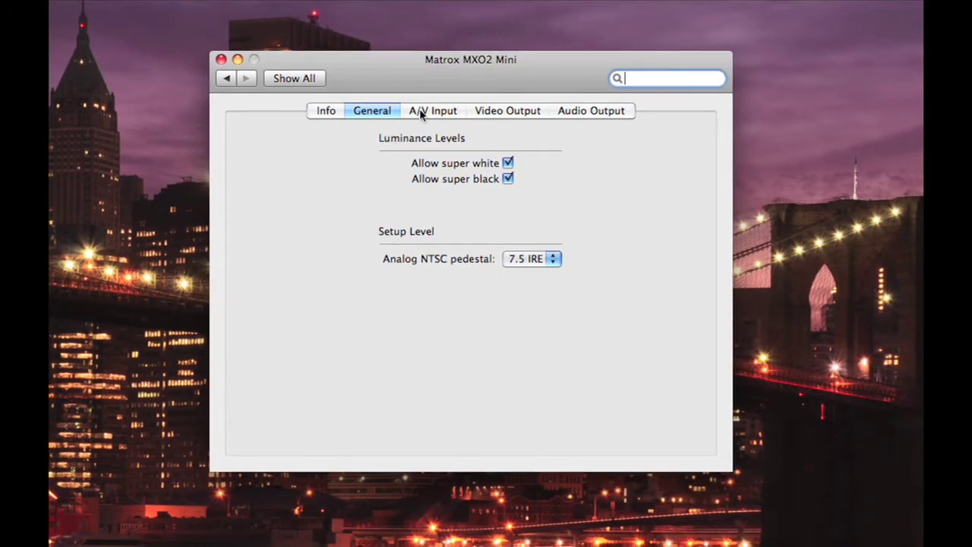
pyautogui.click(421, 112)
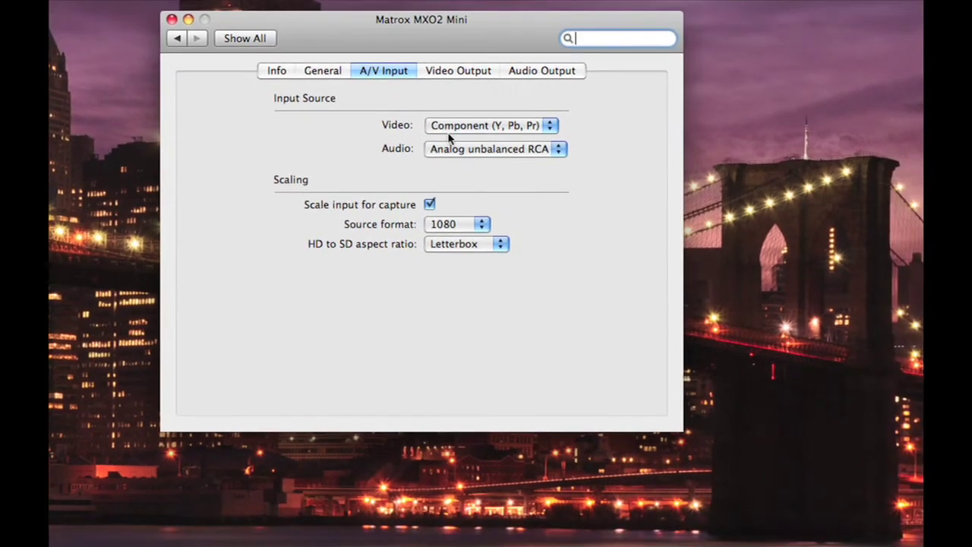
pyautogui.click(501, 165)
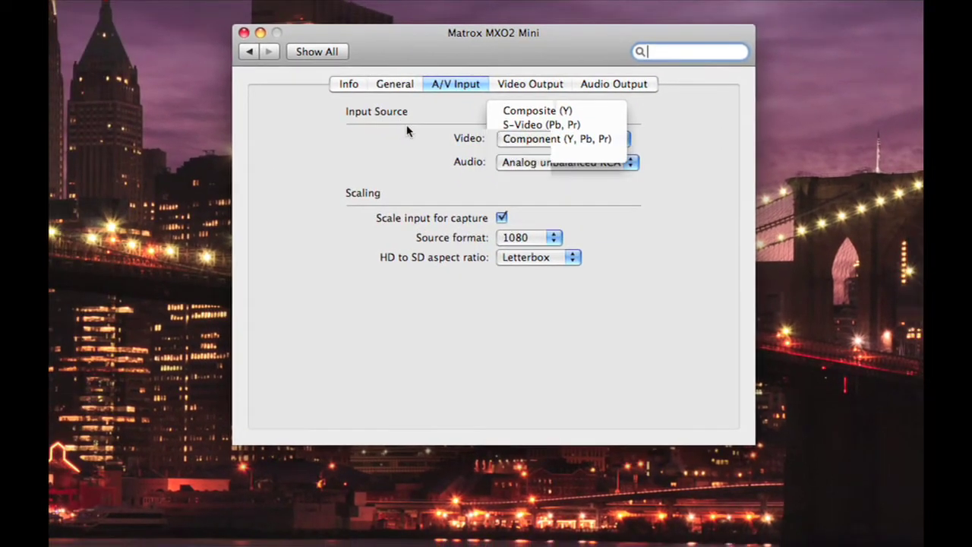
pyautogui.click(334, 114)
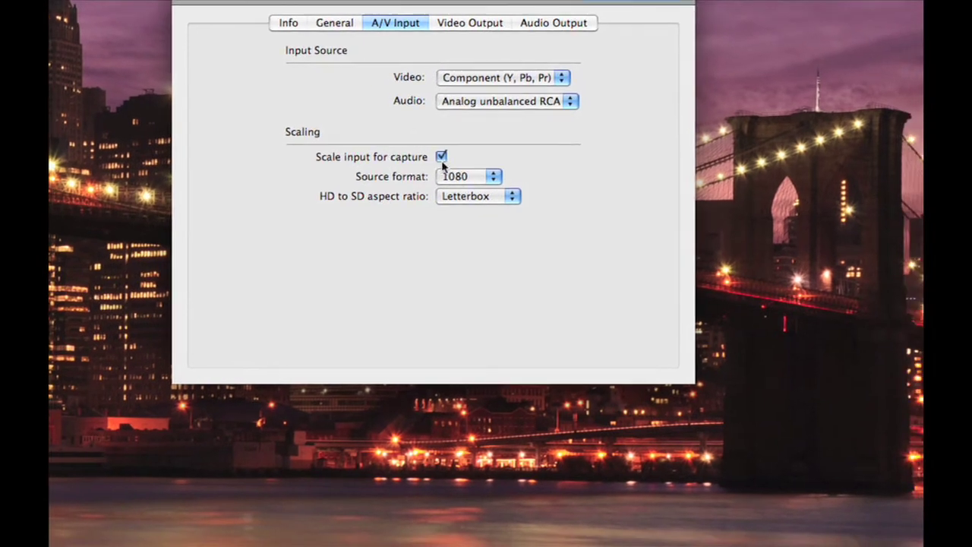
pyautogui.click(469, 194)
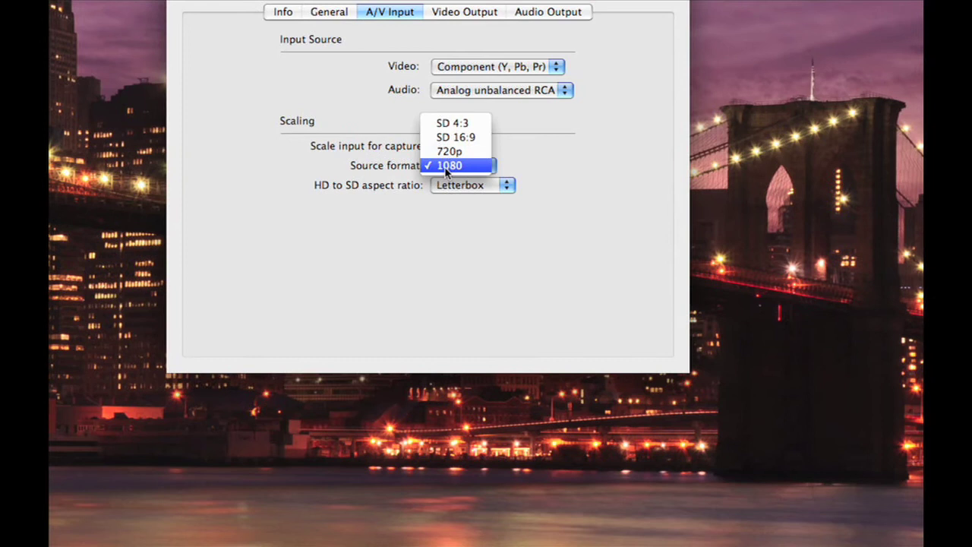
pyautogui.click(448, 166)
pyautogui.click(455, 185)
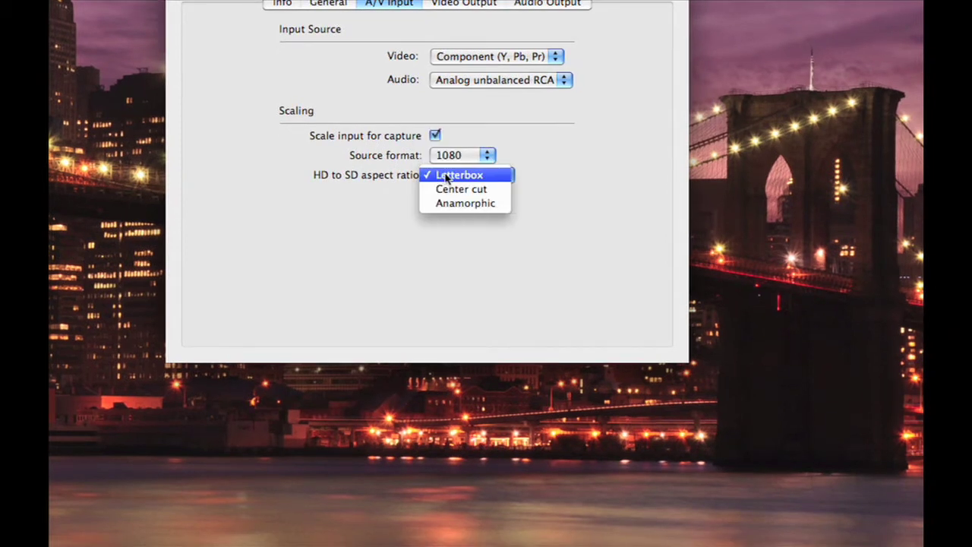
pyautogui.click(447, 177)
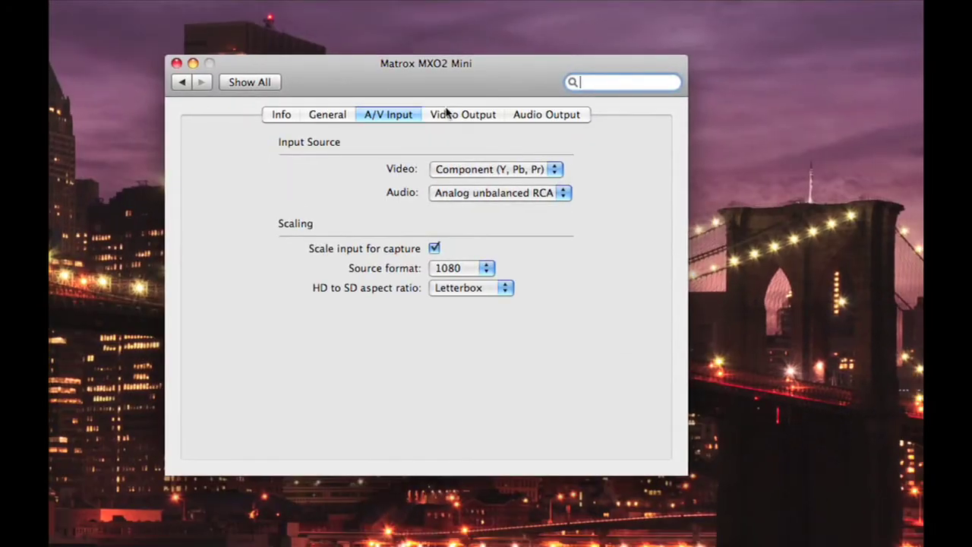
# - Set the Video Output main channel format to 1080 and cancel HDMI calibration unchanged
pyautogui.click(446, 114)
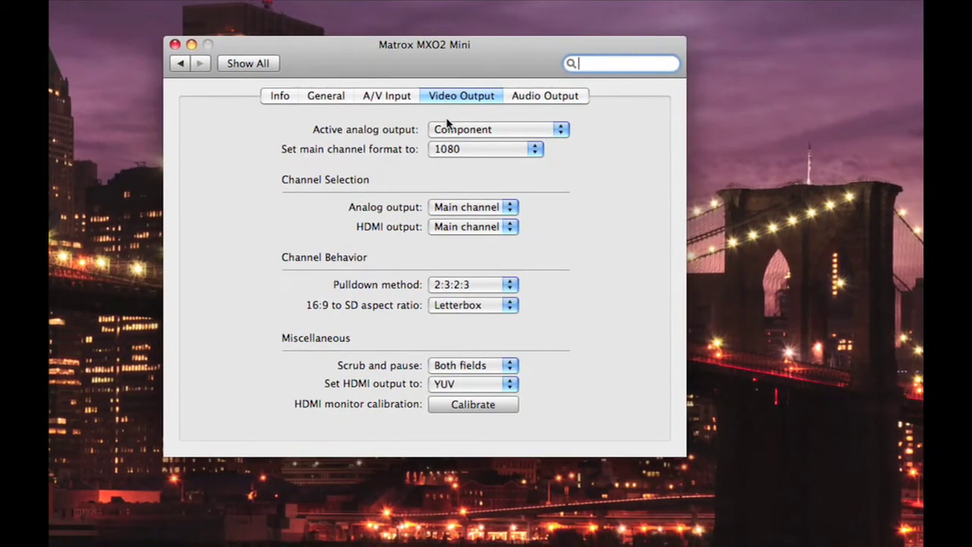
pyautogui.click(450, 151)
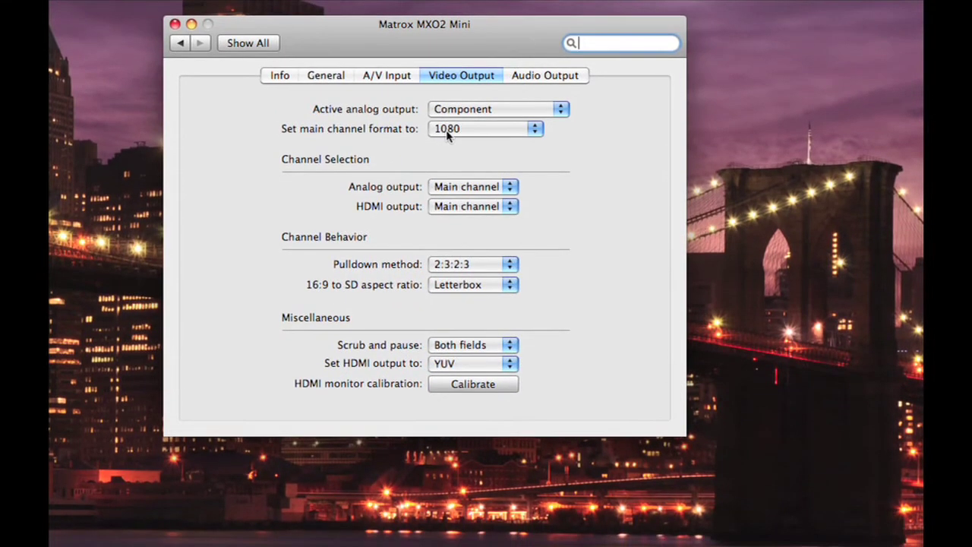
pyautogui.click(447, 131)
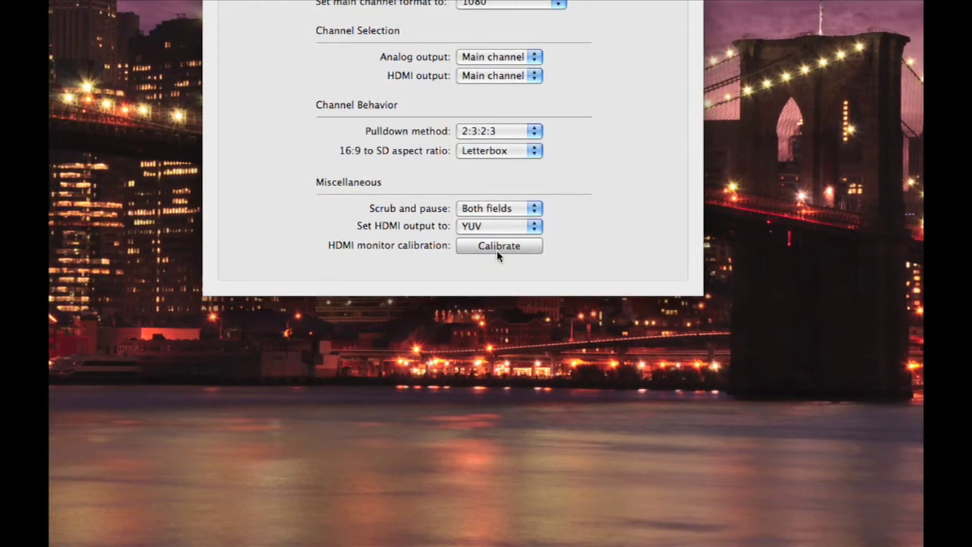
pyautogui.click(497, 251)
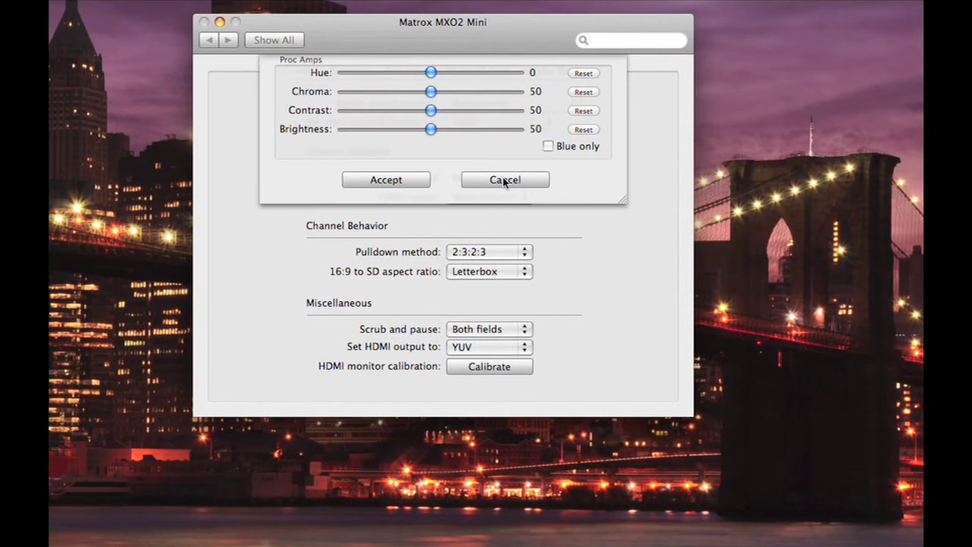
pyautogui.click(504, 181)
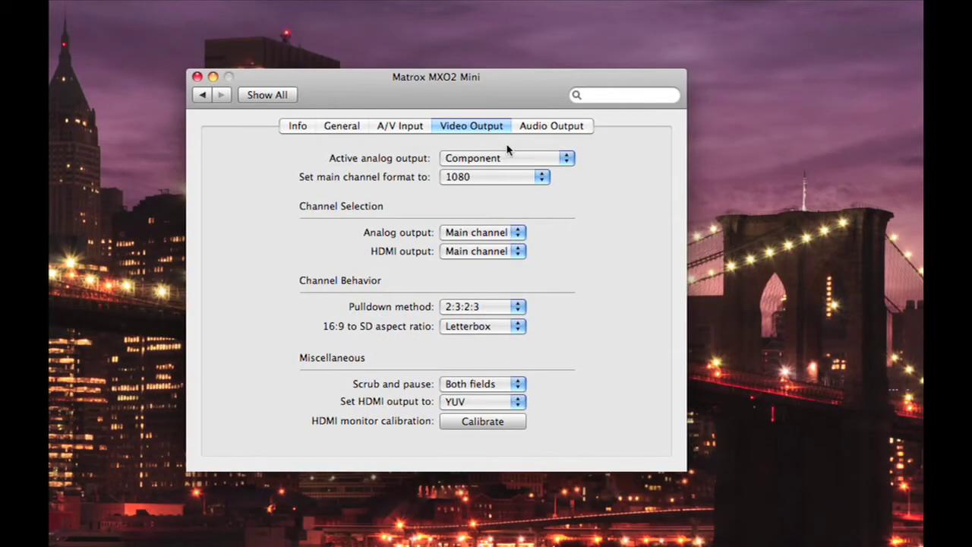
# - Review the Audio Output mapping pairs and close the Matrox MXO2 Mini window
pyautogui.click(514, 141)
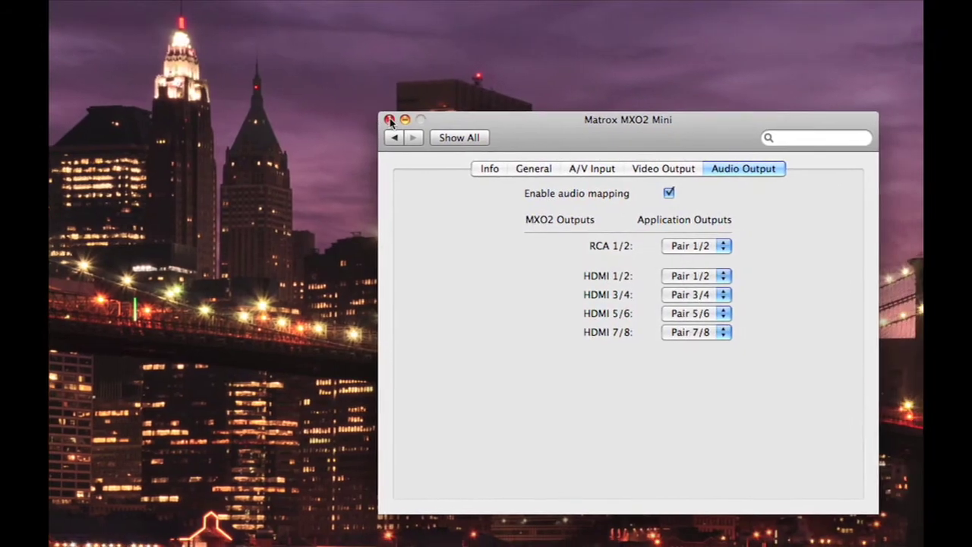
pyautogui.click(389, 120)
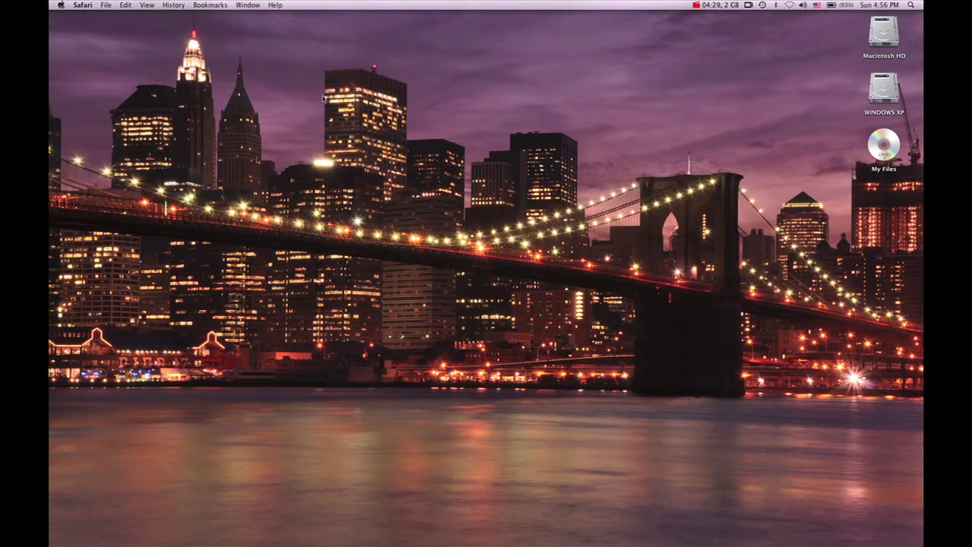
pyautogui.moveTo(464, 535)
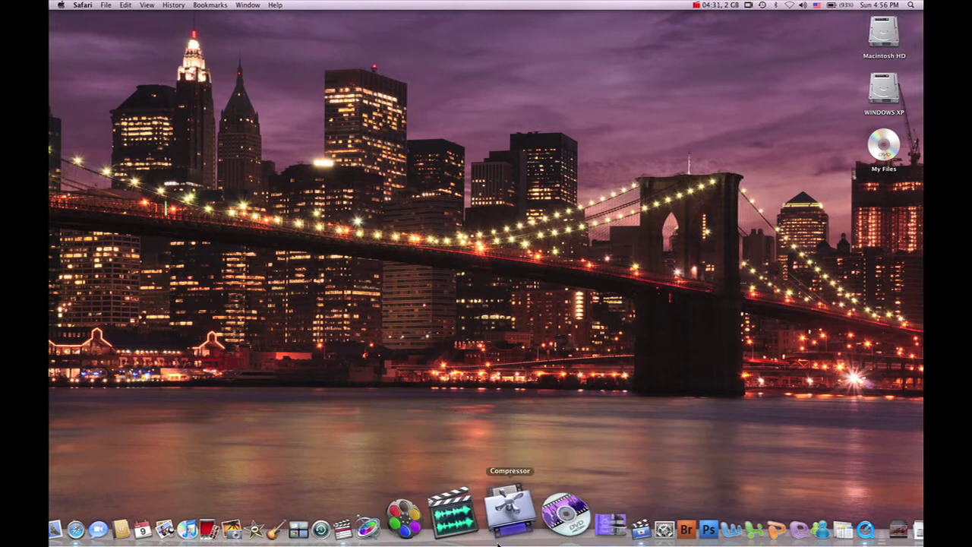
# - Launch Final Cut Pro and bring up its Audio/Video Settings dialog
pyautogui.click(403, 513)
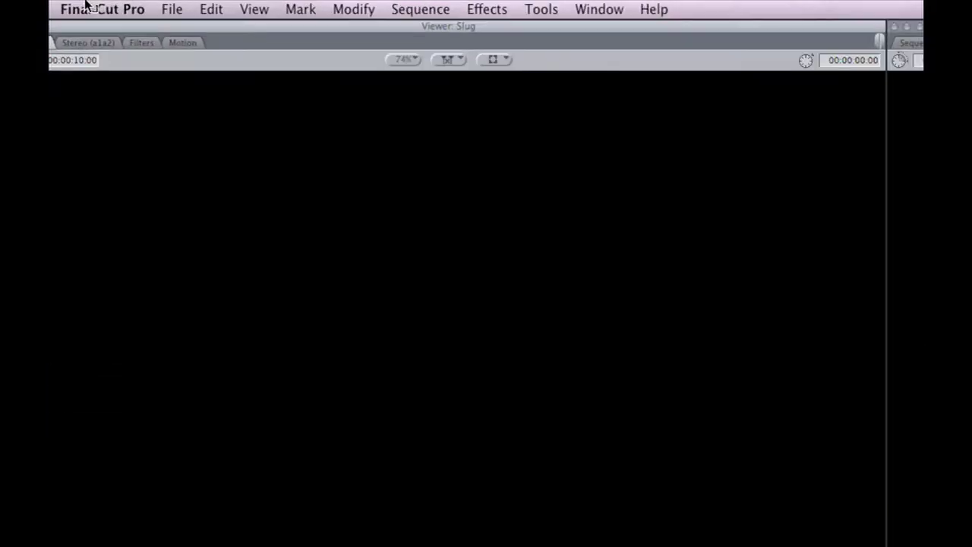
pyautogui.click(86, 7)
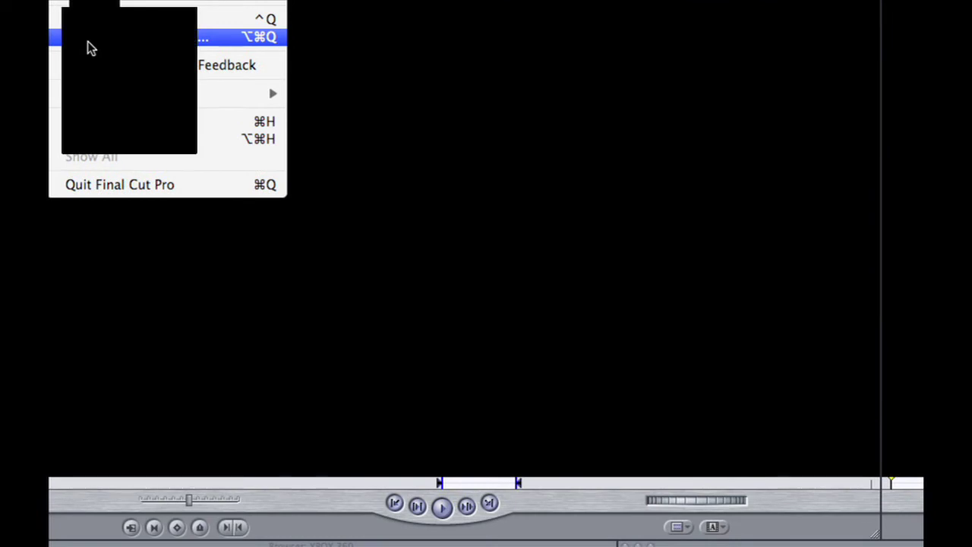
pyautogui.click(87, 43)
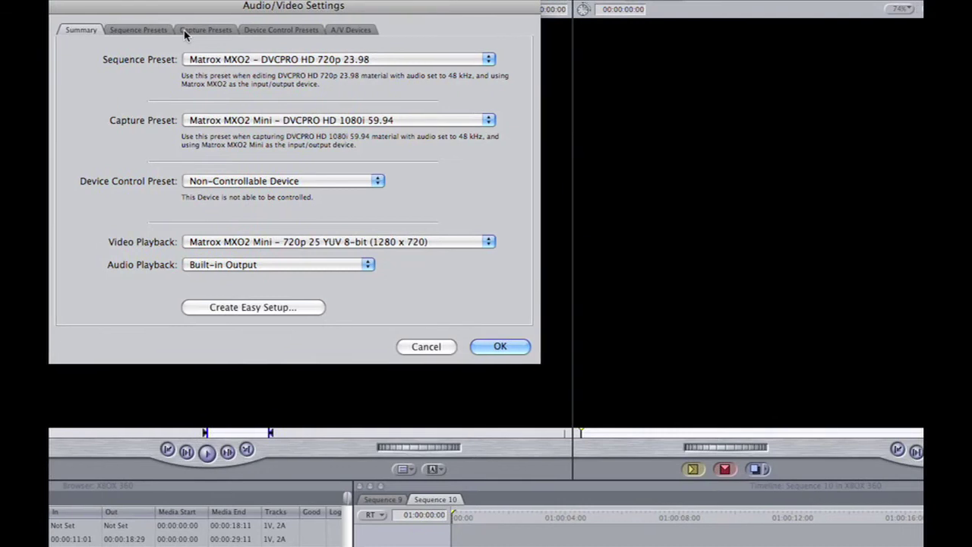
# - Select DVCPRO HD 1080i 59.94 capture and Non-Controllable Device presets, review A/V Devices, then close
pyautogui.click(184, 32)
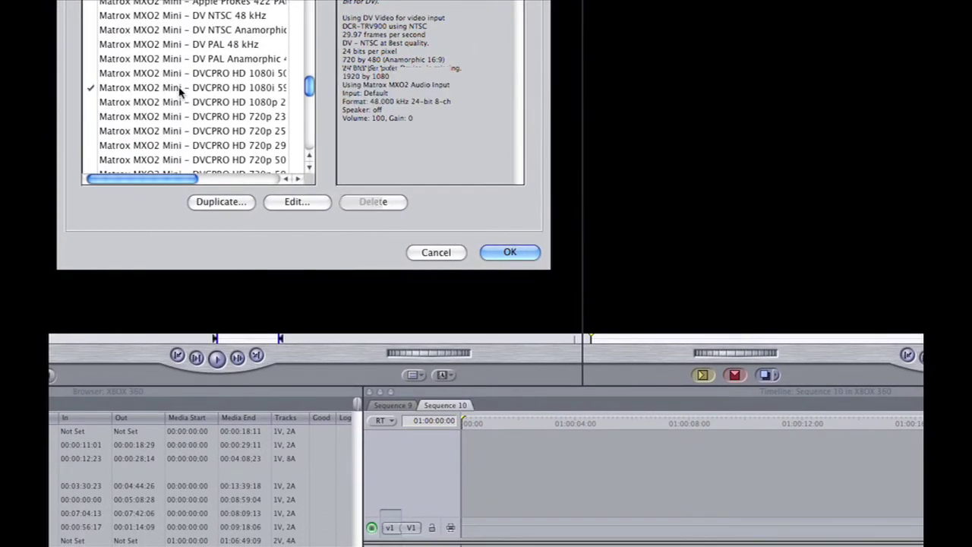
pyautogui.click(180, 90)
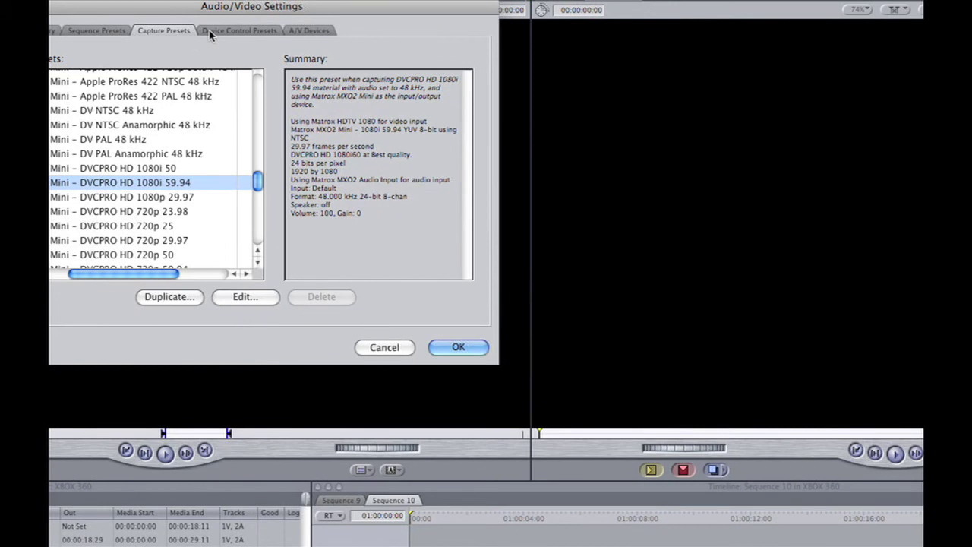
pyautogui.click(210, 34)
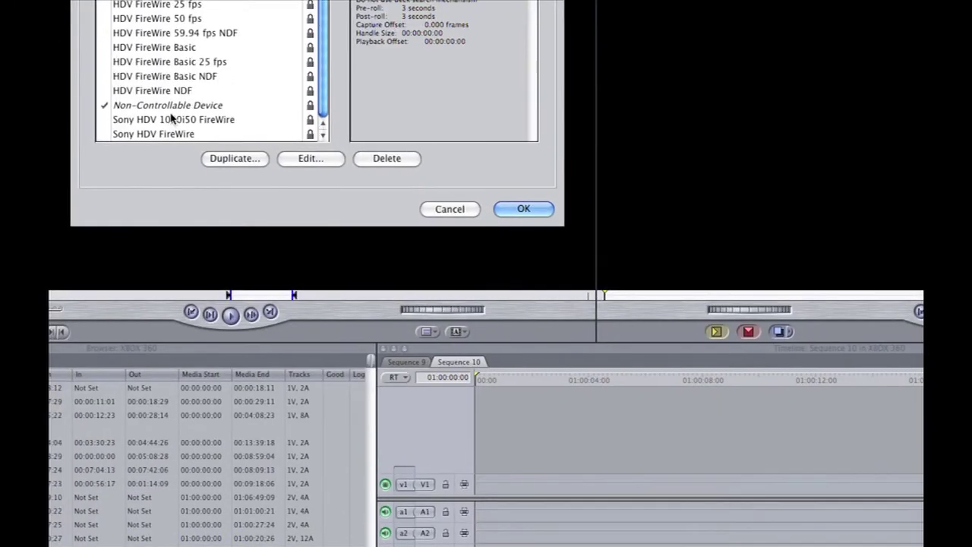
pyautogui.click(169, 106)
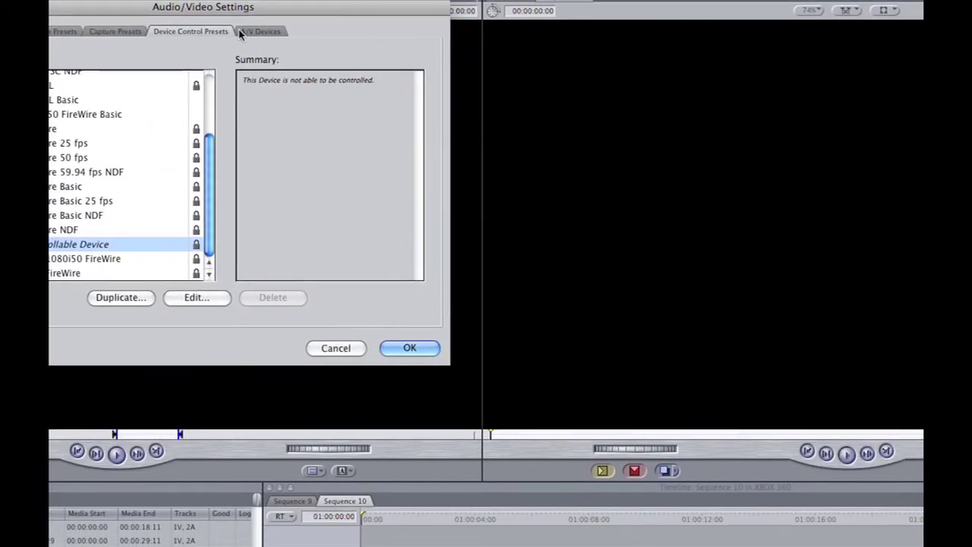
pyautogui.click(267, 61)
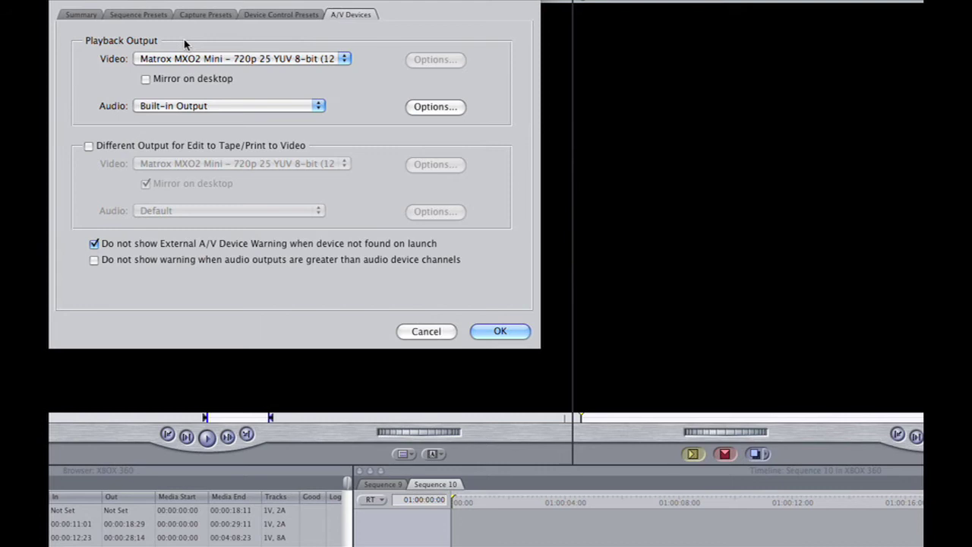
pyautogui.press('Return')
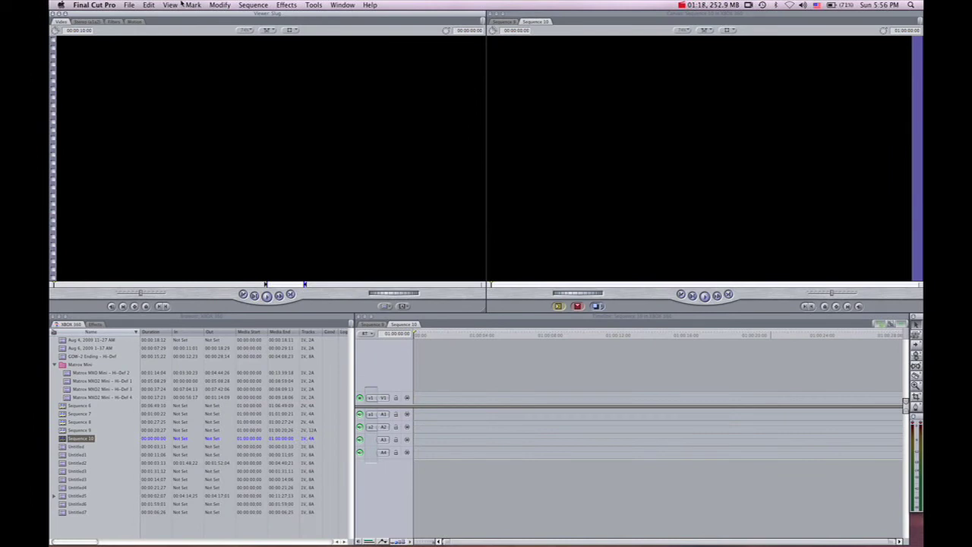
# - Set View > External Video to All Frames
pyautogui.click(179, 5)
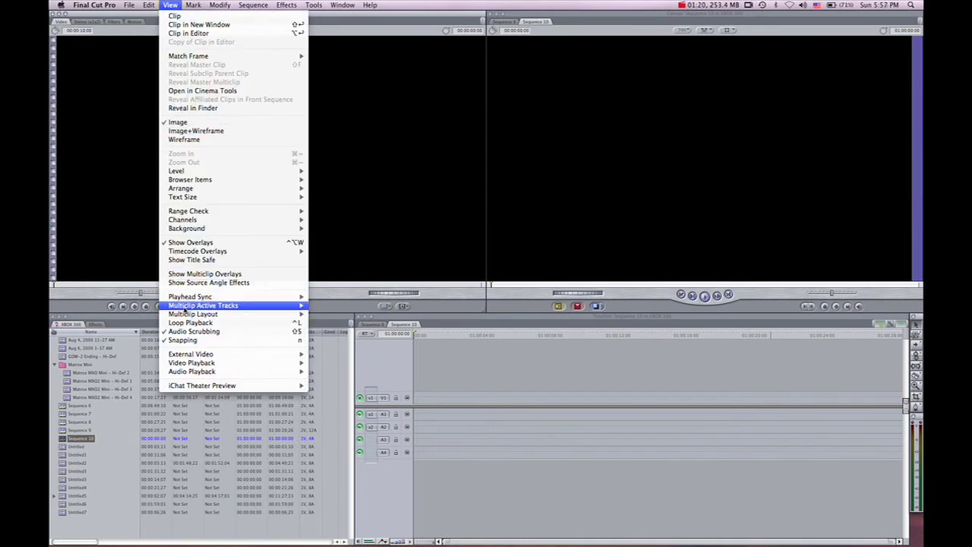
pyautogui.moveTo(187, 355)
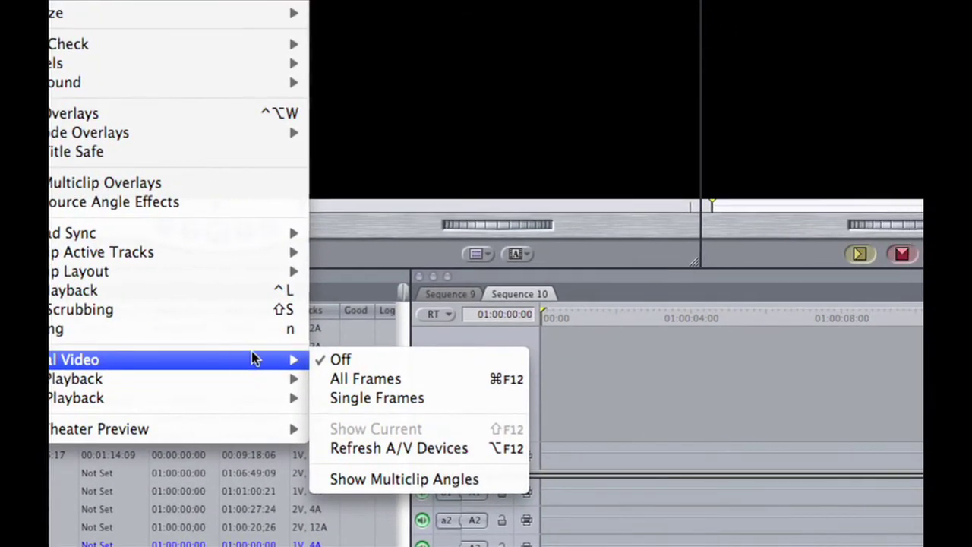
pyautogui.click(347, 381)
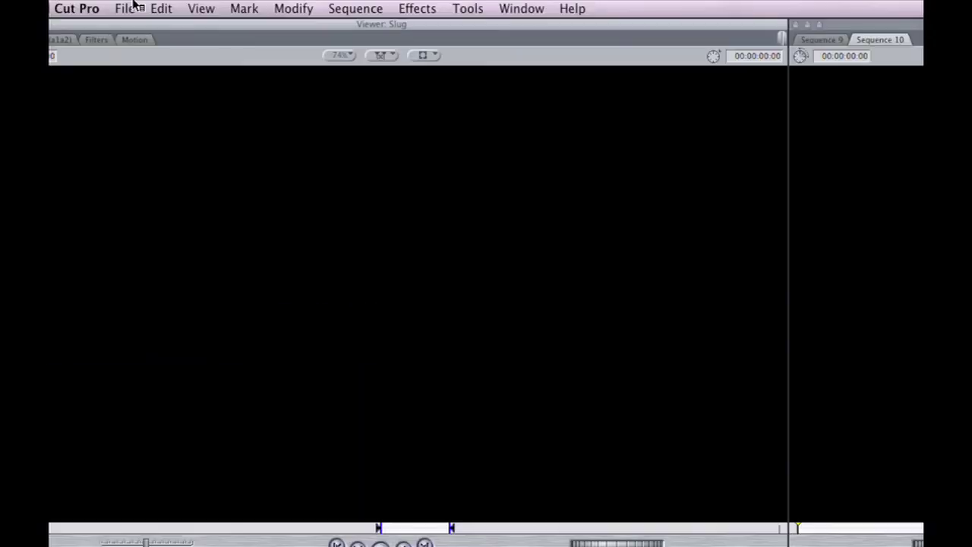
# - Go to the File menu for the Log and Capture command
pyautogui.click(131, 5)
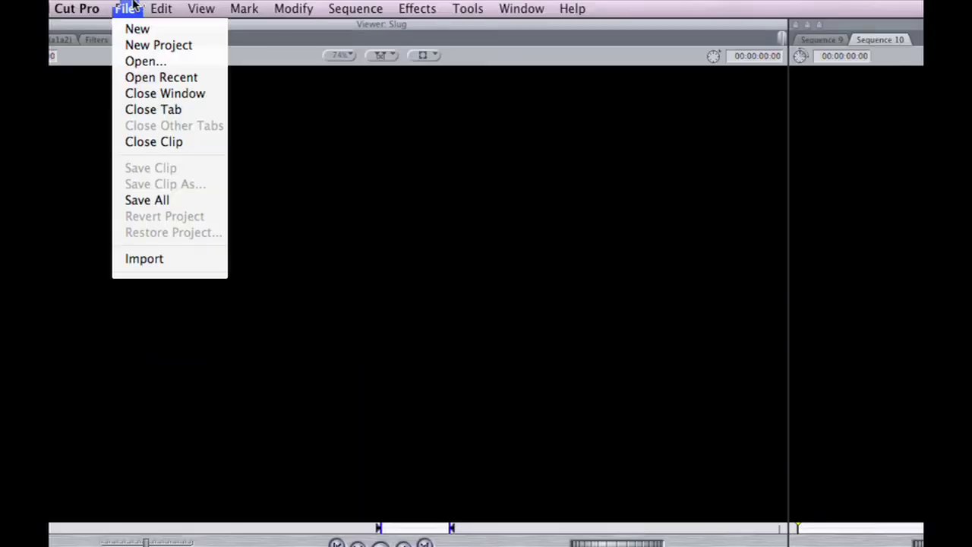